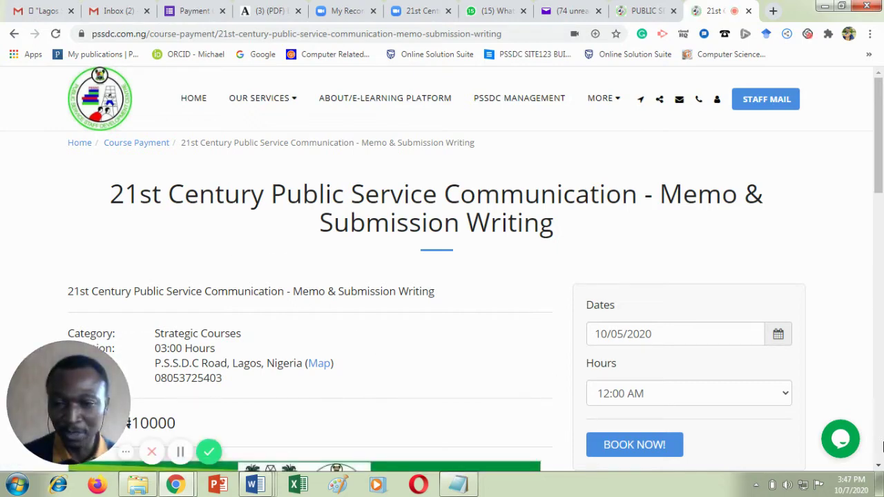
{"action": "scroll", "coordinate": [880, 467], "scroll_direction": "down", "scroll_amount": 5}
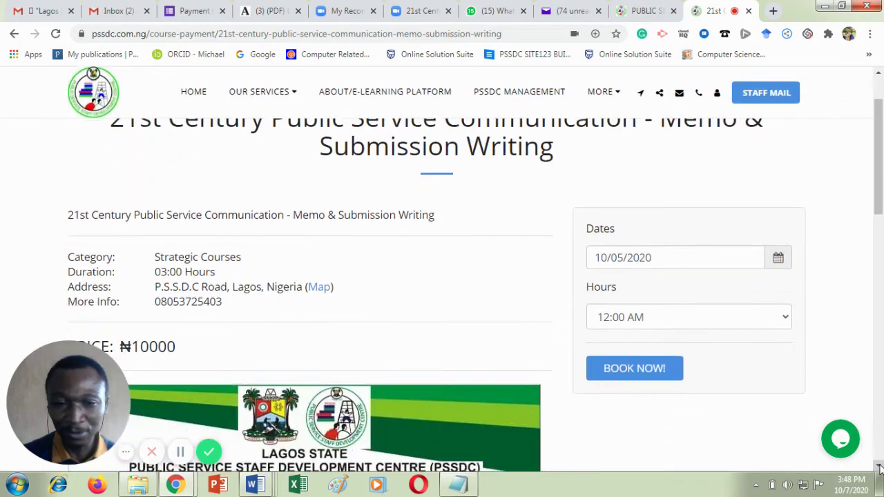
{"action": "scroll", "coordinate": [880, 467], "scroll_direction": "down", "scroll_amount": 10}
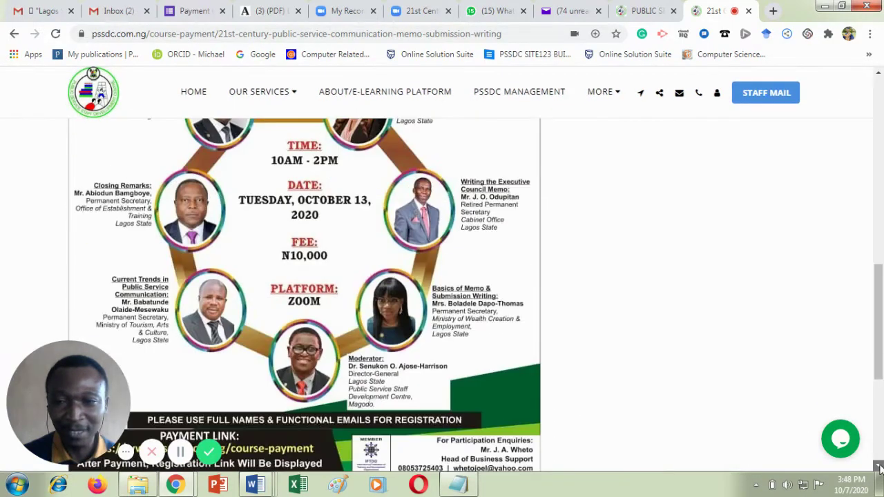
{"action": "scroll", "coordinate": [880, 467], "scroll_direction": "down", "scroll_amount": 4}
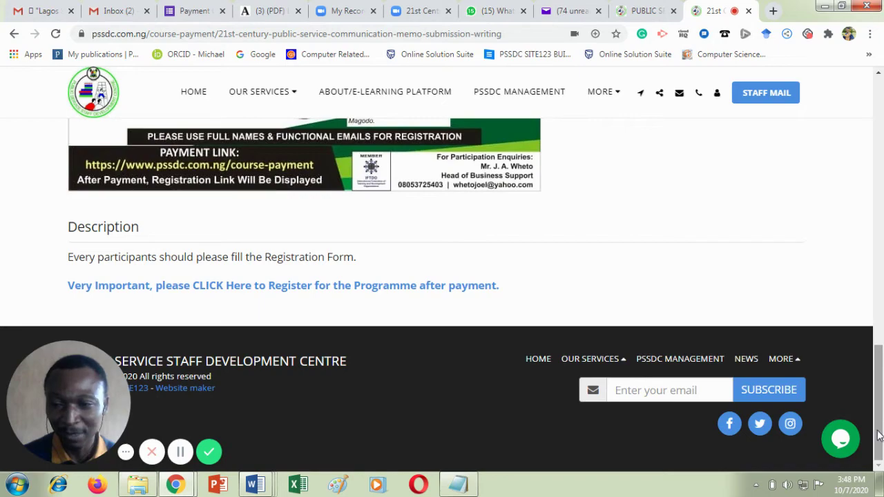
{"action": "left_click_drag", "start_coordinate": [879, 435], "coordinate": [875, 193]}
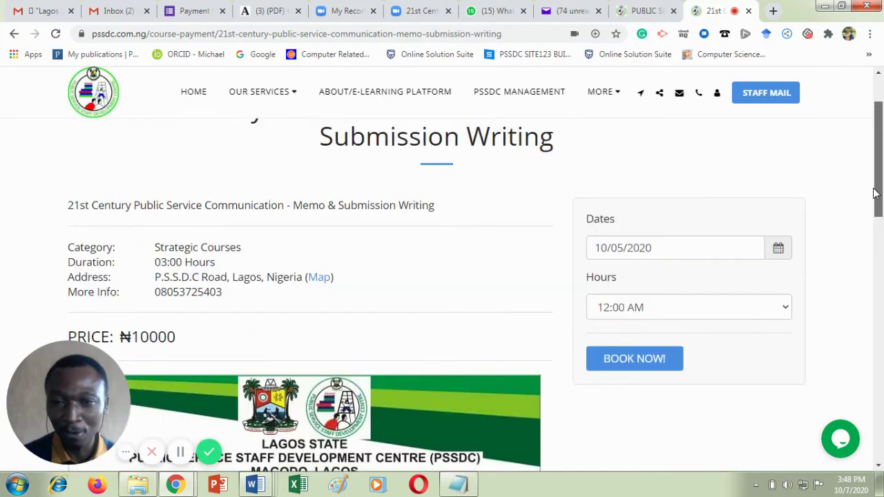
Book the course for 10/05/2020 12:00 AM and move to the checkout's Email field.
{"action": "left_click", "coordinate": [606, 359]}
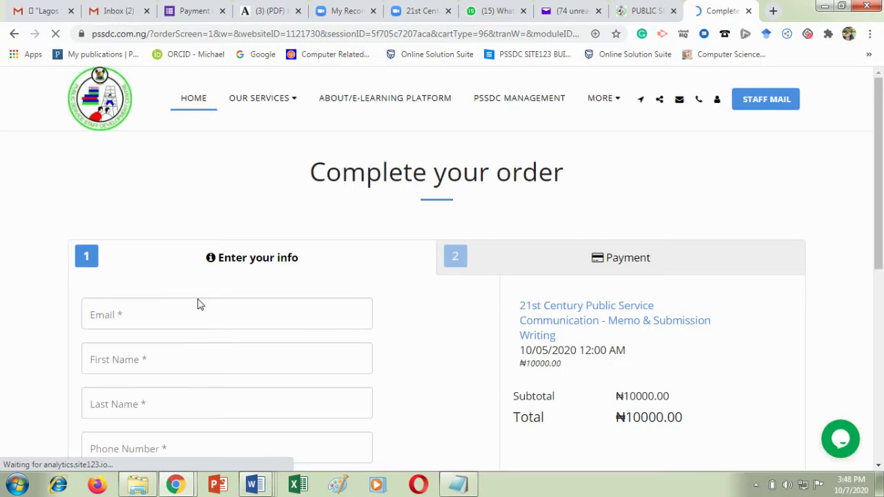
{"action": "left_click", "coordinate": [879, 466]}
{"action": "left_click", "coordinate": [880, 468]}
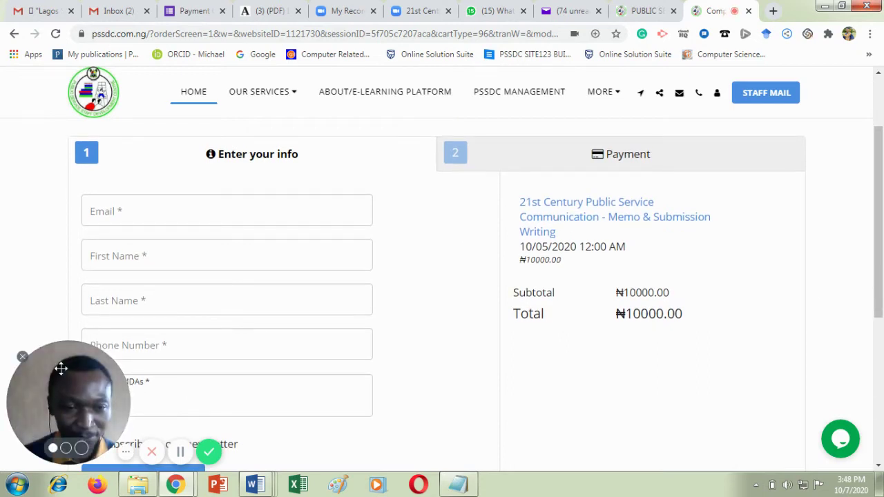
{"action": "left_click_drag", "start_coordinate": [60, 361], "coordinate": [457, 358]}
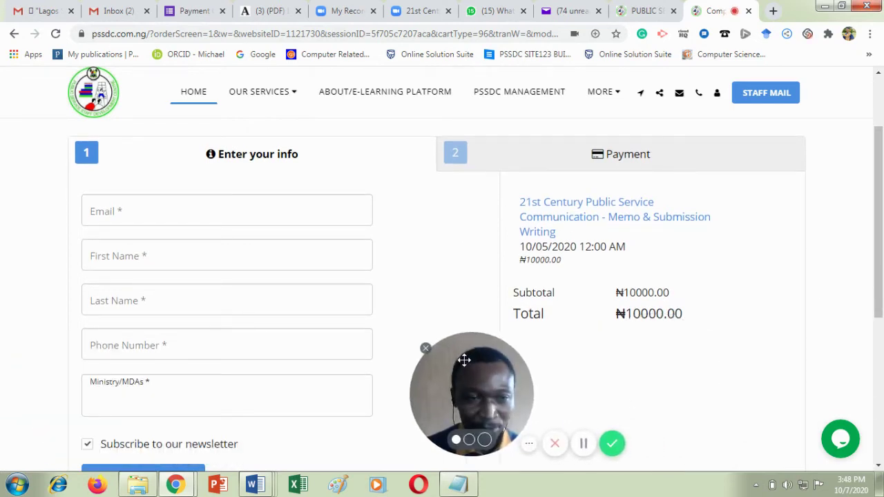
{"action": "left_click", "coordinate": [148, 212]}
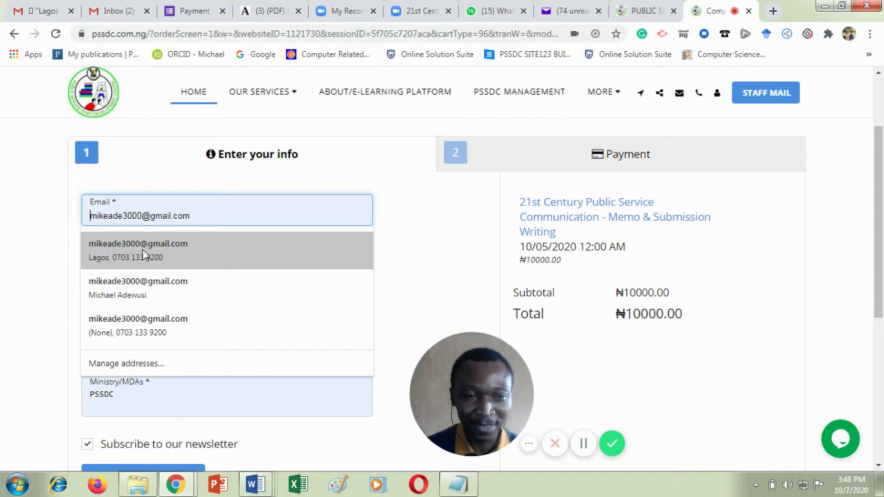
Fill the email, first name and last name from the saved autofill suggestions.
{"action": "left_click", "coordinate": [165, 250]}
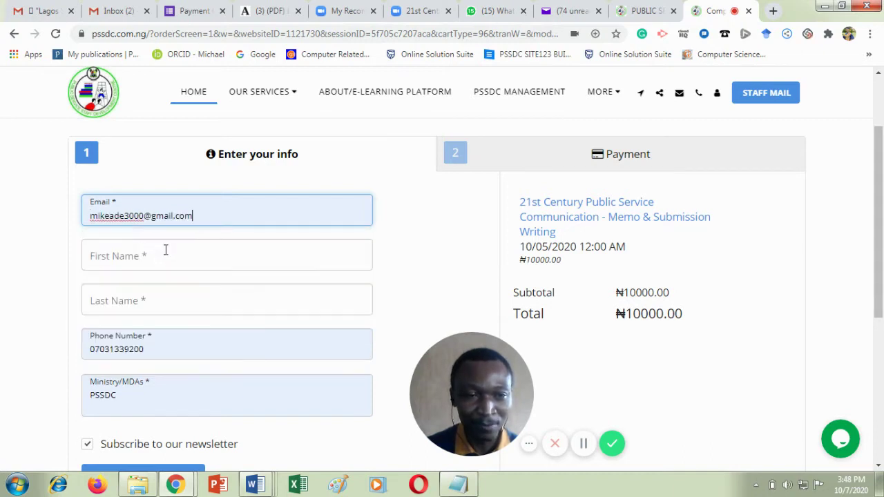
{"action": "left_click", "coordinate": [103, 260]}
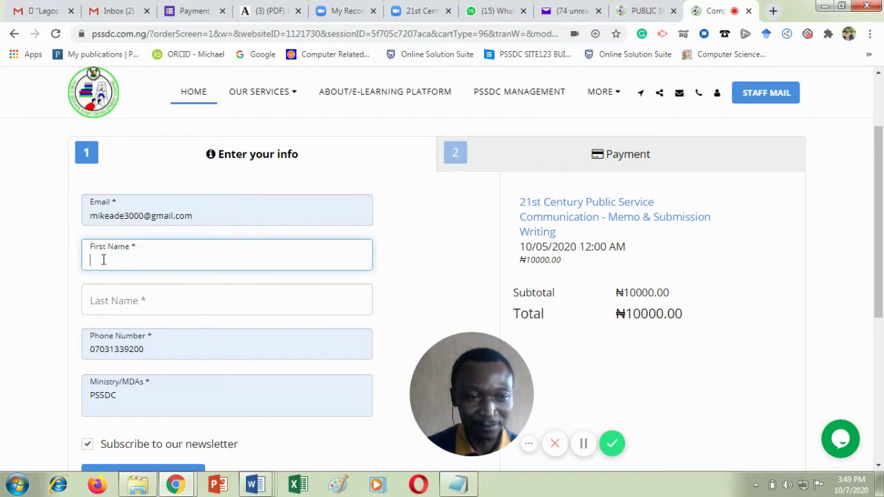
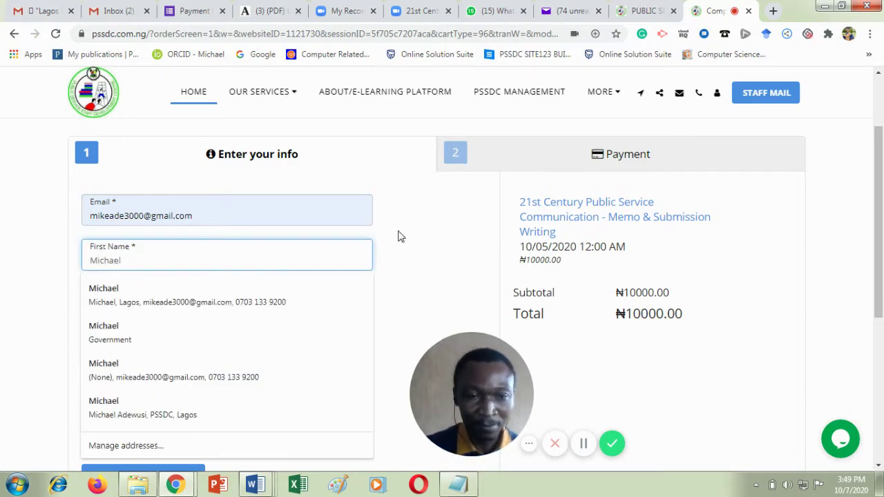
{"action": "key", "text": "shift+Tab"}
{"action": "left_click", "coordinate": [119, 305]}
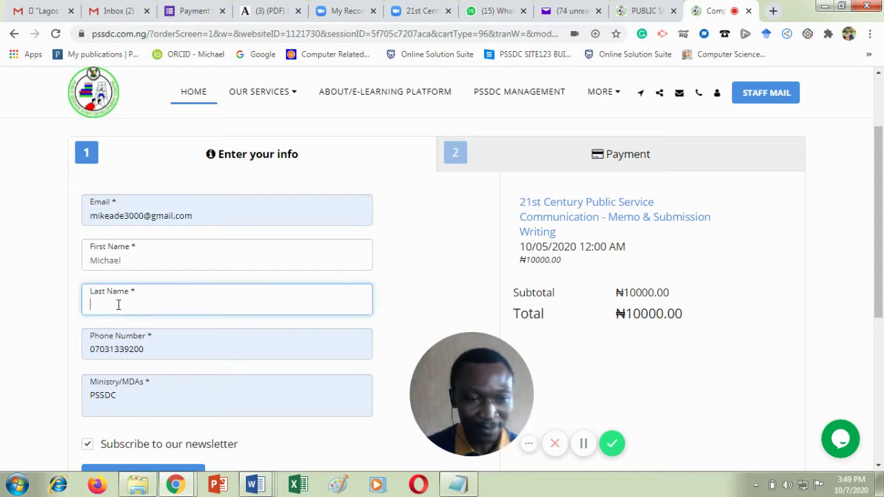
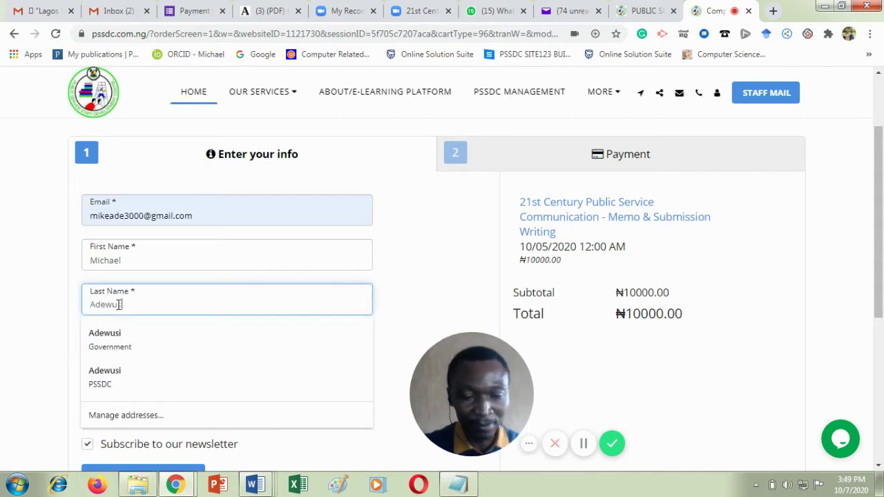
{"action": "left_click", "coordinate": [449, 284]}
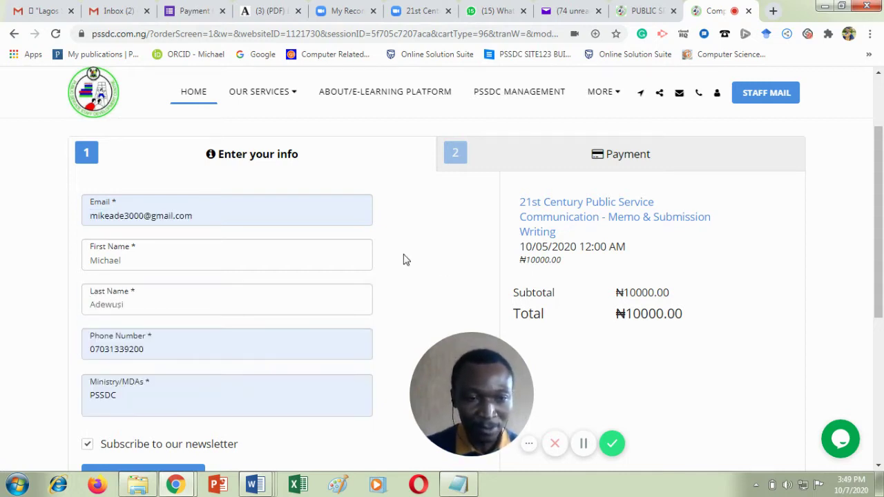
Replace the Ministry/MDAs entry with Lagos State PSSDC and save the contact details.
{"action": "left_click", "coordinate": [121, 397]}
{"action": "key", "text": "BackSpace"}
{"action": "key", "text": "BackSpace"}
{"action": "key", "text": "BackSpace"}
{"action": "key", "text": "BackSpace"}
{"action": "key", "text": "BackSpace"}
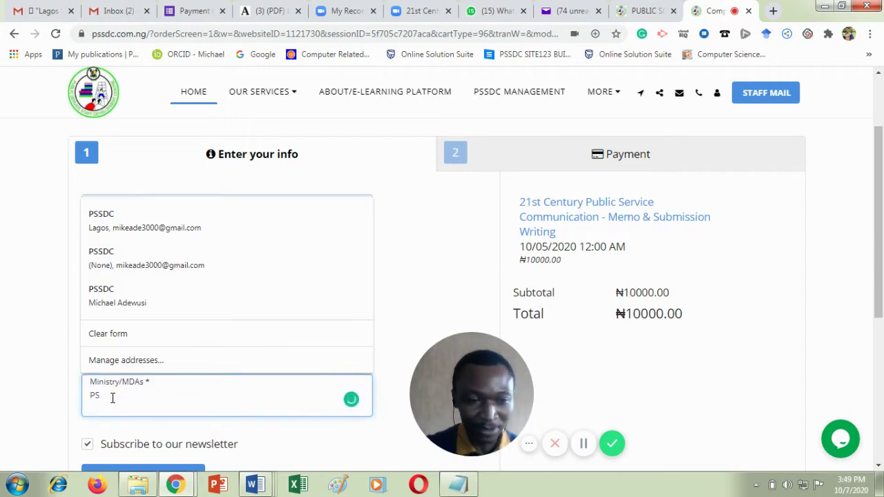
{"action": "type", "text": "Lagos State PSSDC"}
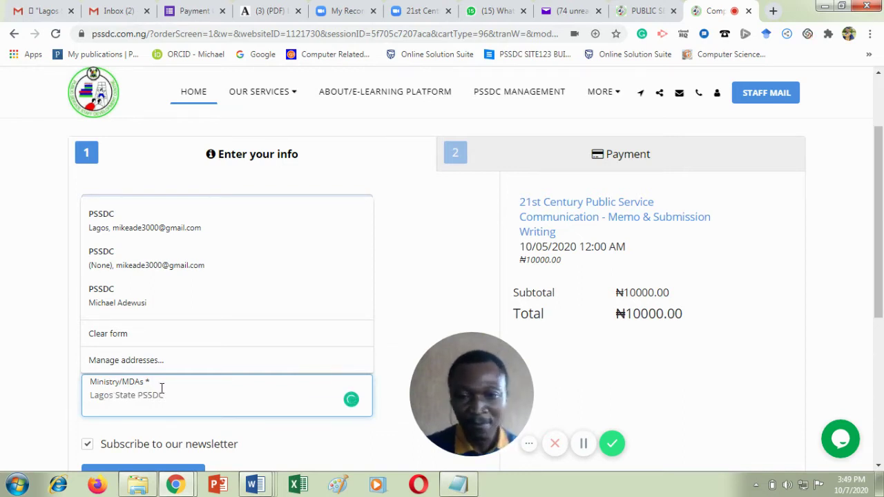
{"action": "left_click", "coordinate": [879, 468]}
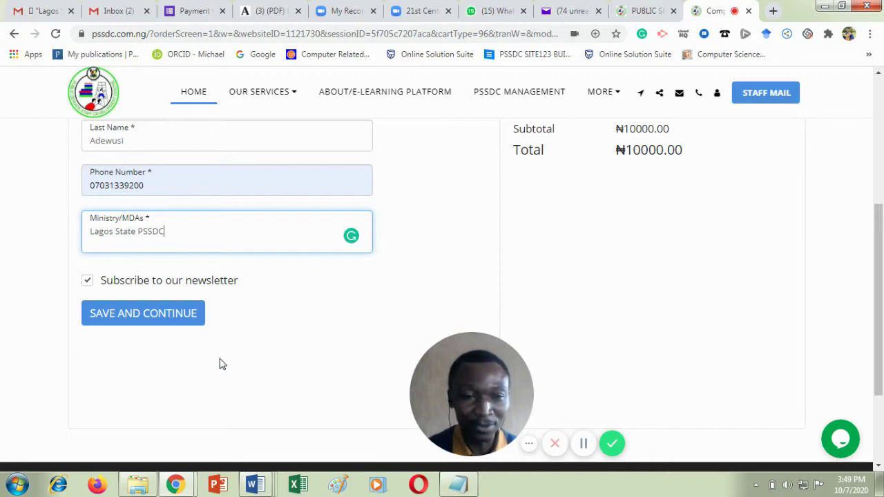
{"action": "left_click", "coordinate": [152, 314]}
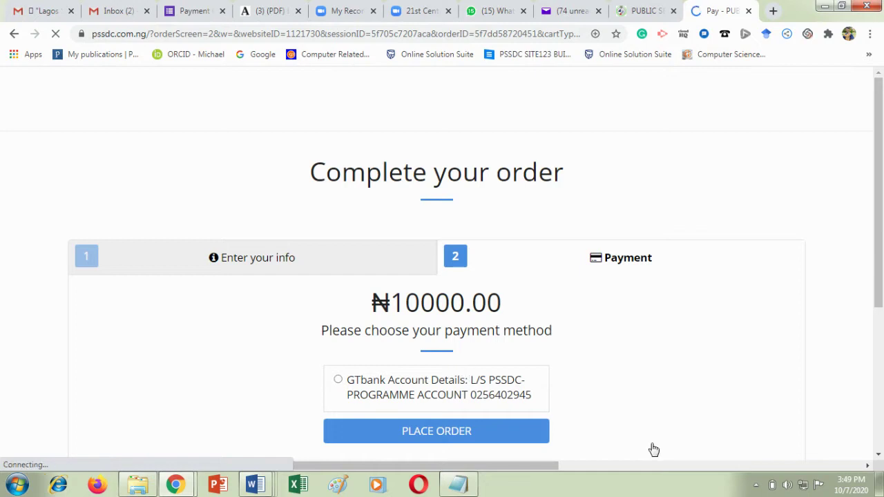
Select GTbank Account Details as the payment method and place the ₦10000.00 order.
{"action": "left_click", "coordinate": [509, 398]}
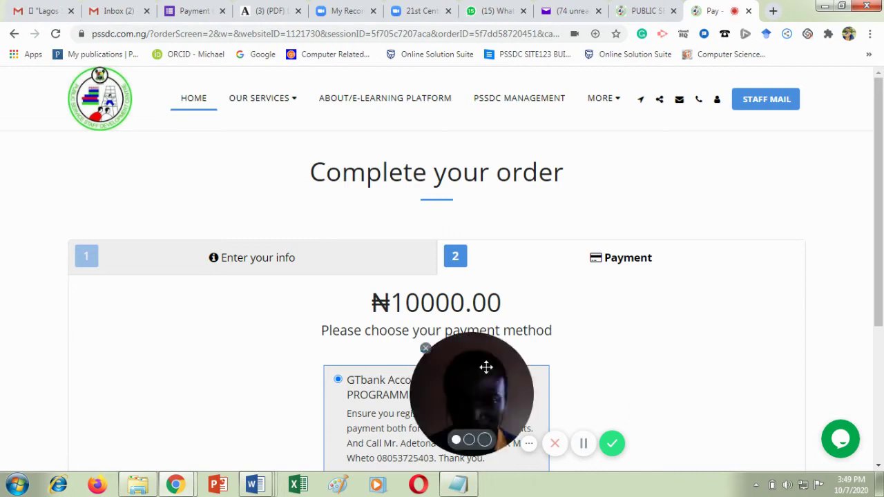
{"action": "left_click_drag", "start_coordinate": [485, 367], "coordinate": [97, 369]}
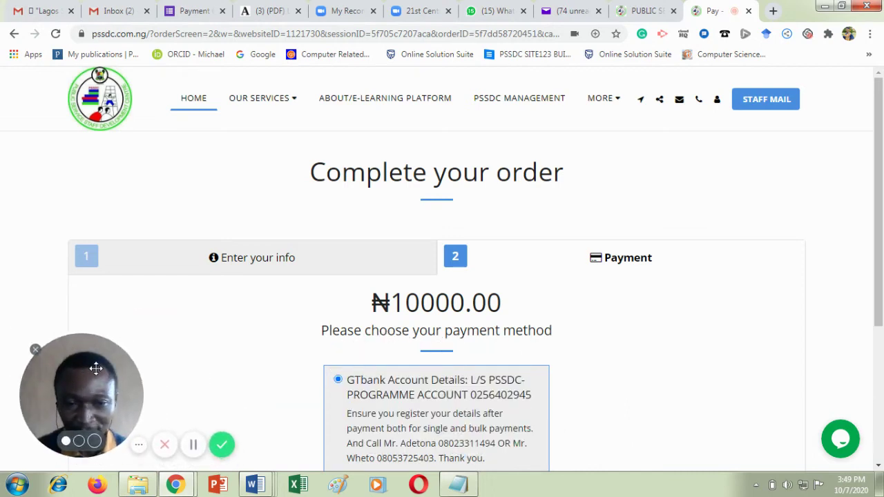
{"action": "left_click", "coordinate": [879, 467]}
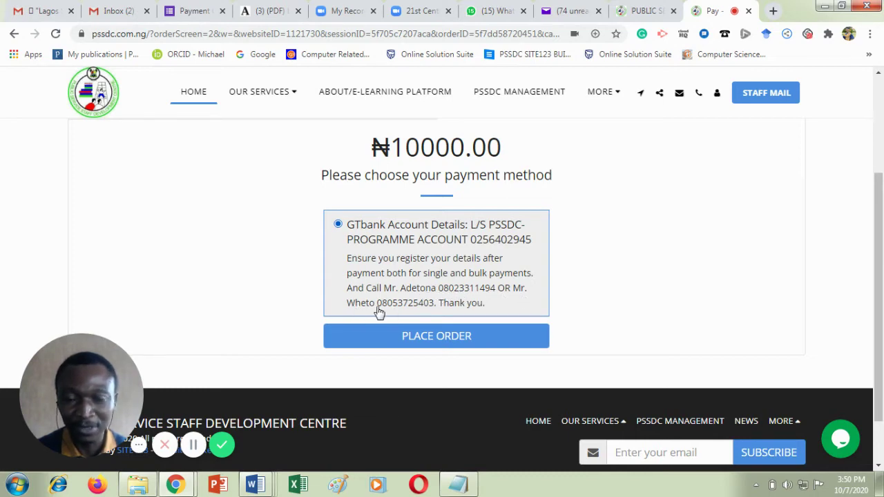
{"action": "left_click", "coordinate": [421, 338]}
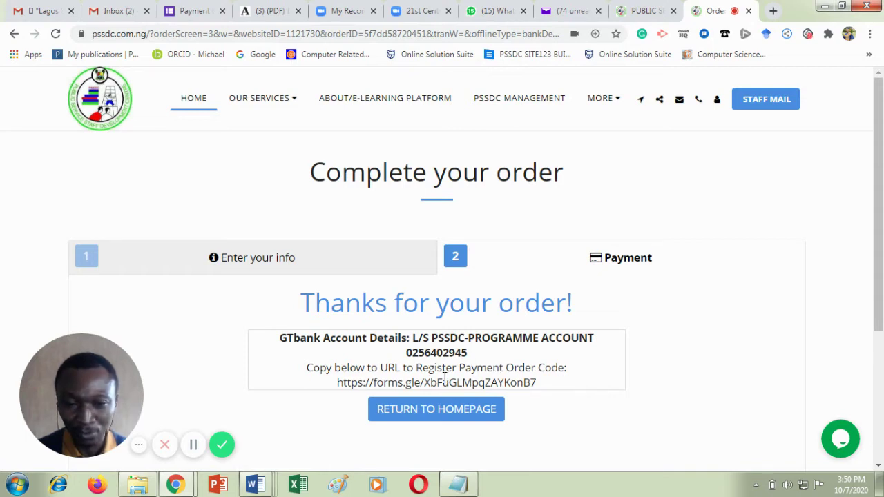
Copy the forms.gle registration link from the order confirmation page.
{"action": "left_click_drag", "start_coordinate": [338, 385], "coordinate": [547, 392]}
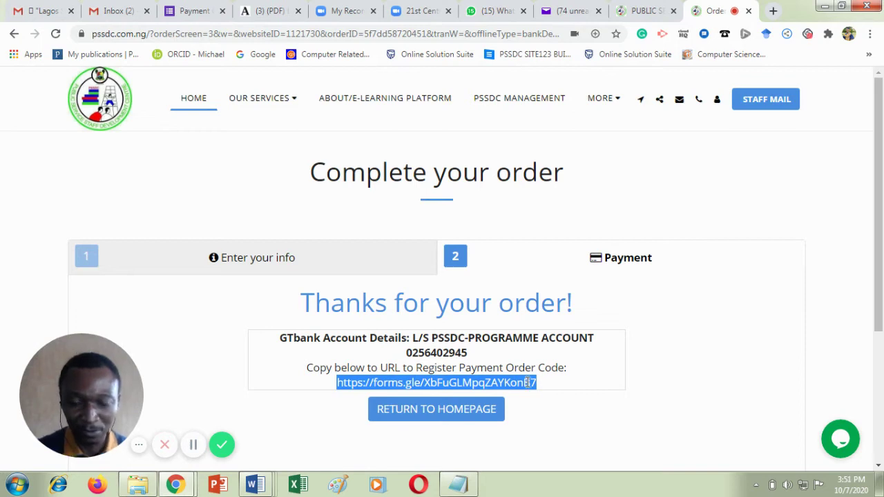
{"action": "right_click", "coordinate": [529, 385]}
{"action": "left_click", "coordinate": [551, 393]}
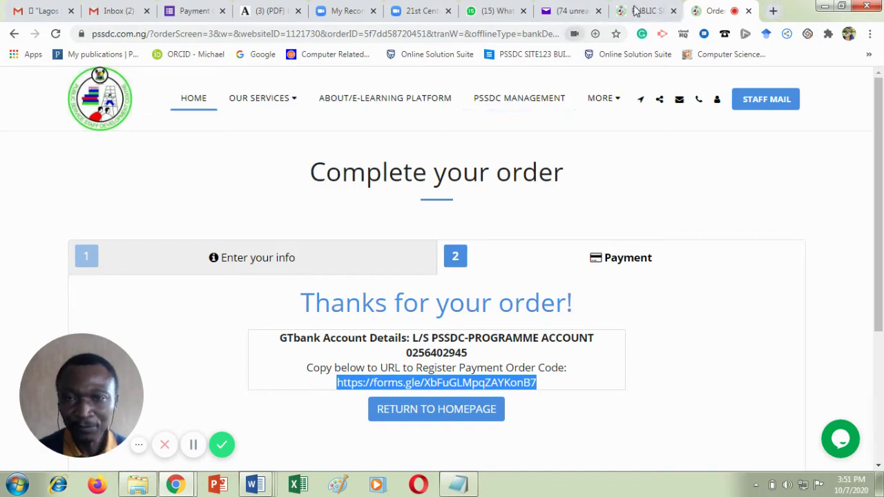
Load the copied registration link in another tab's address bar.
{"action": "left_click", "coordinate": [349, 12]}
{"action": "left_click", "coordinate": [269, 28]}
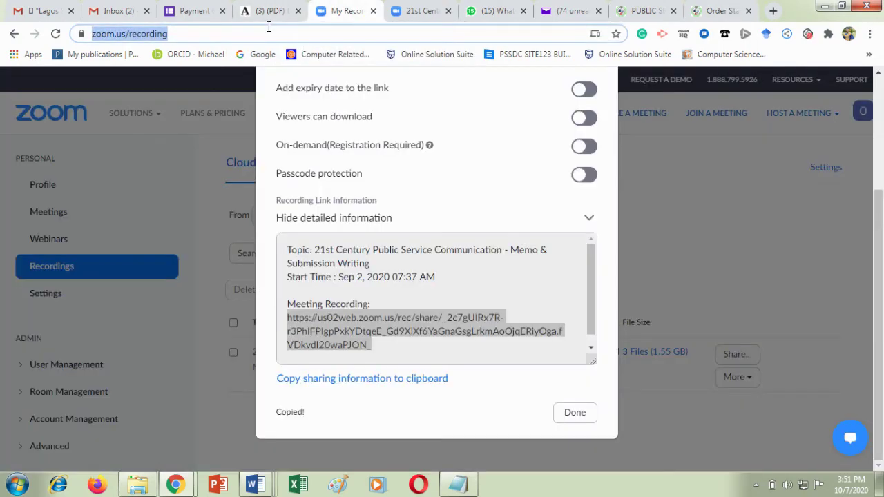
{"action": "key", "text": "ctrl+v"}
{"action": "key", "text": "Return"}
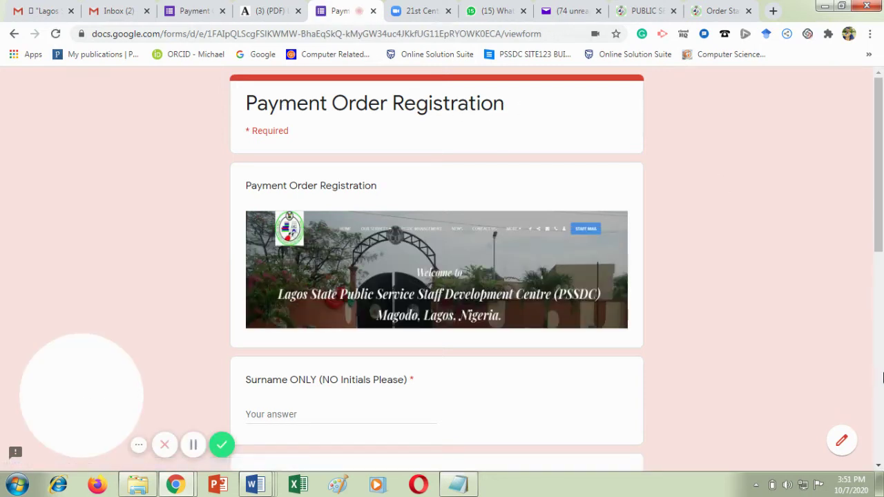
Enter the participant's surname and other name on the registration form.
{"action": "left_click", "coordinate": [879, 466]}
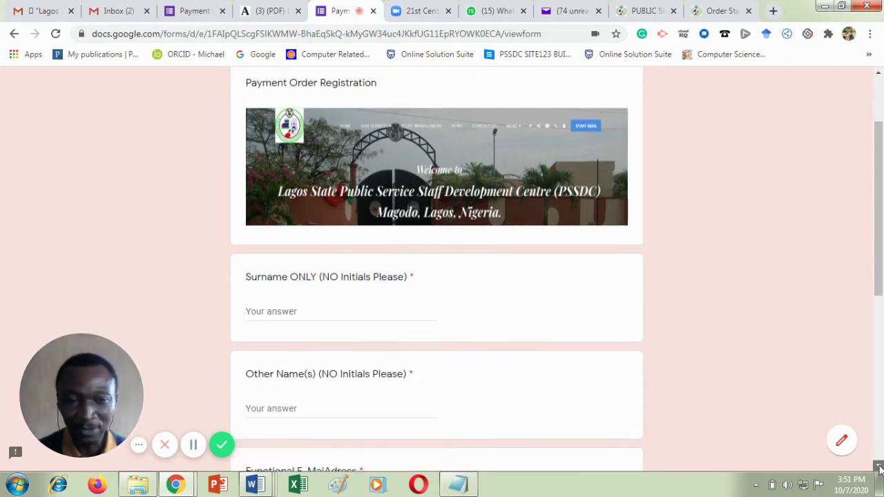
{"action": "left_click", "coordinate": [879, 468]}
{"action": "left_click", "coordinate": [879, 468]}
{"action": "left_click", "coordinate": [879, 468]}
{"action": "left_click", "coordinate": [879, 468]}
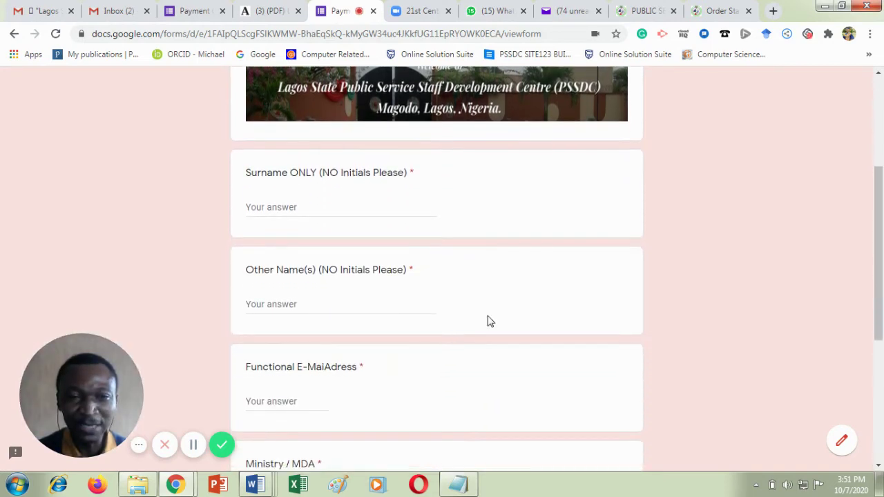
{"action": "left_click", "coordinate": [278, 208]}
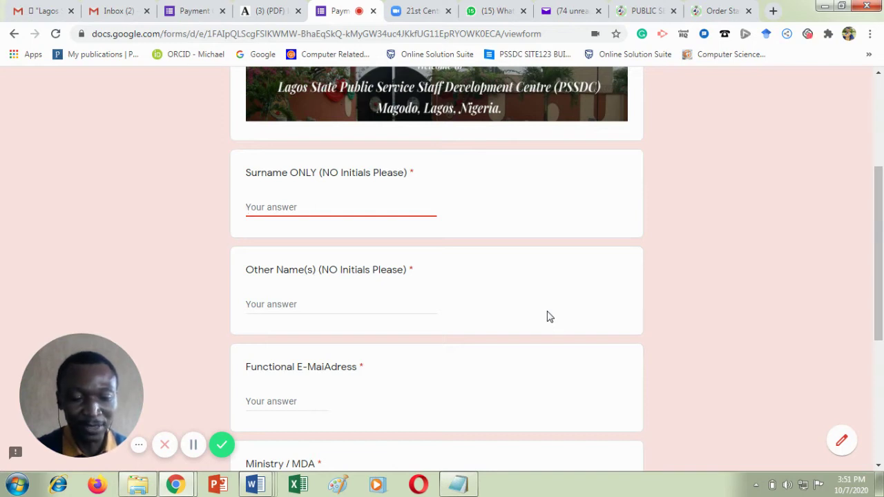
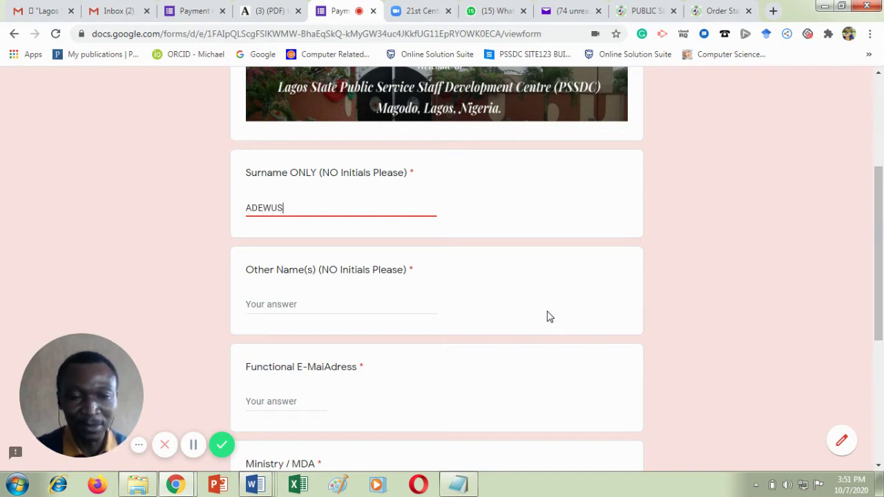
{"action": "left_click", "coordinate": [286, 313]}
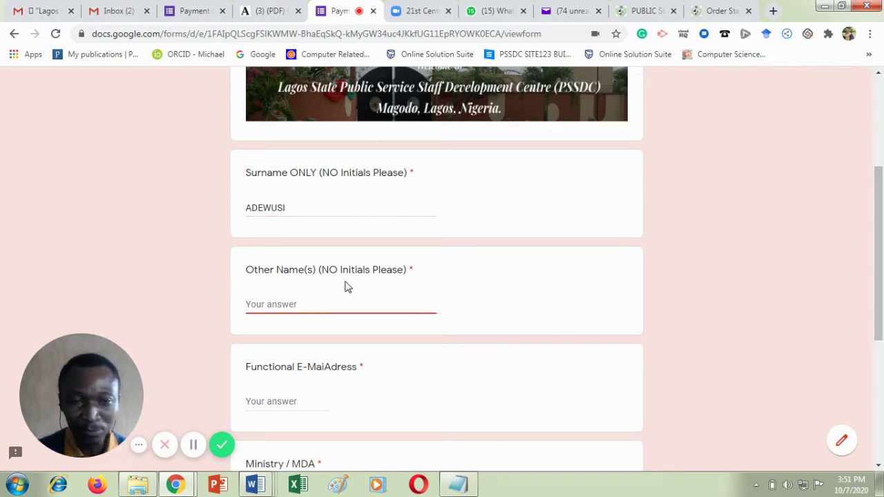
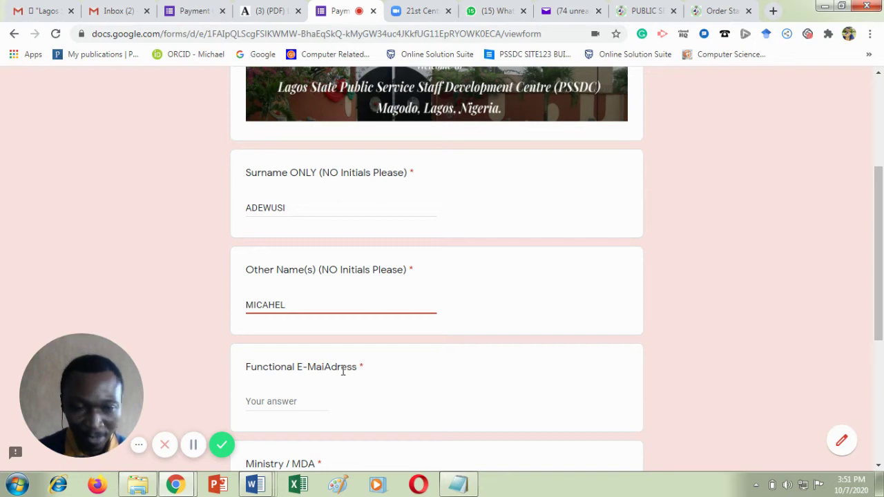
Enter the participant's e-mail address and Ministry/MDA 'Lagos State PSSDC'.
{"action": "left_click", "coordinate": [294, 403]}
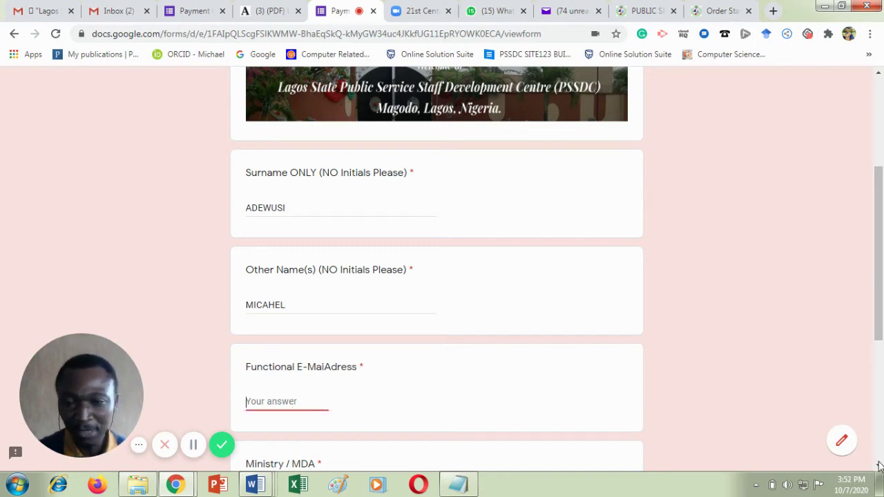
{"action": "left_click", "coordinate": [879, 467]}
{"action": "left_click", "coordinate": [879, 467]}
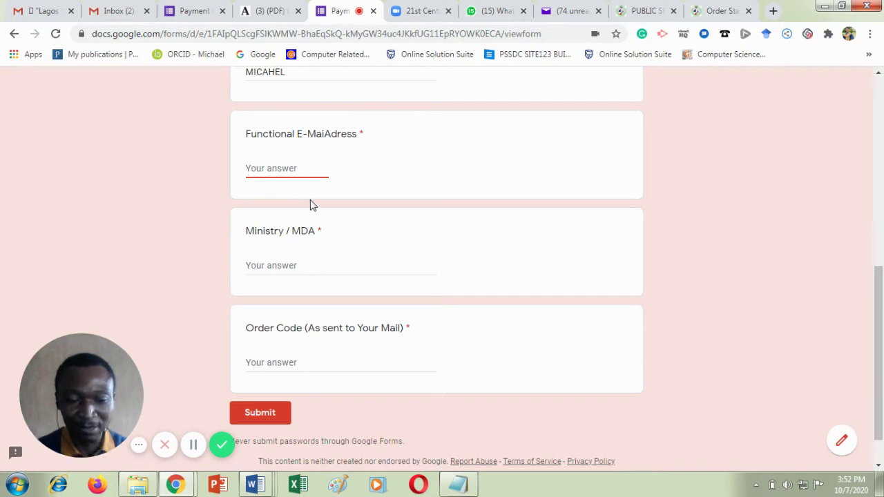
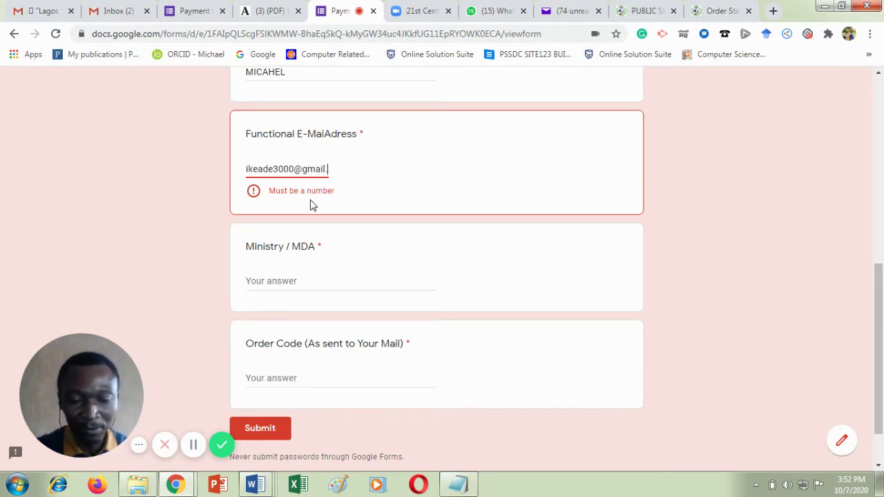
{"action": "left_click", "coordinate": [280, 283]}
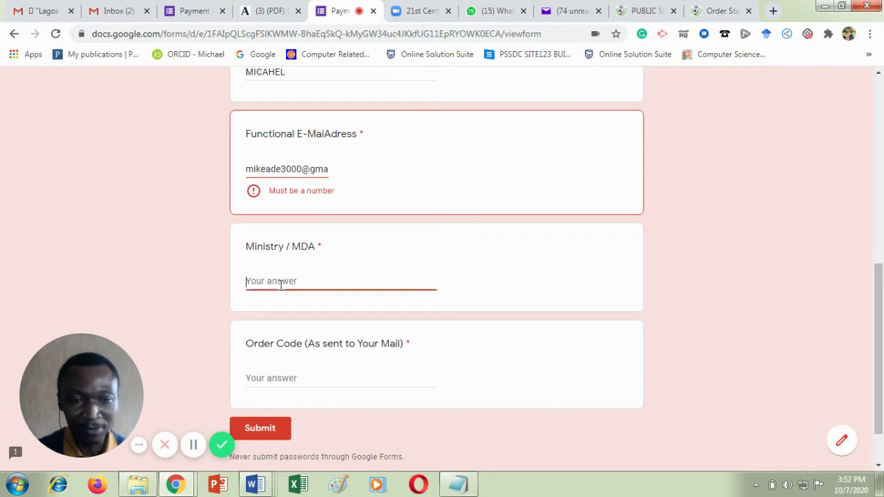
{"action": "type", "text": "Lag"}
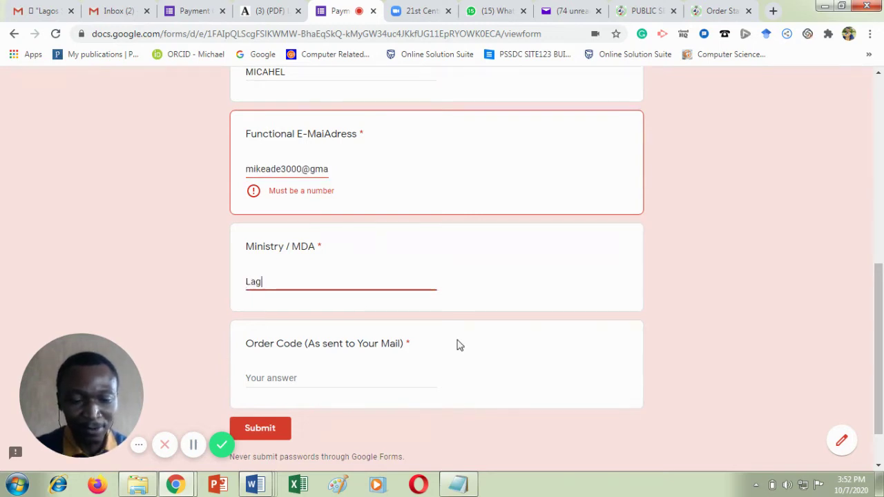
{"action": "type", "text": "os State PSSDC"}
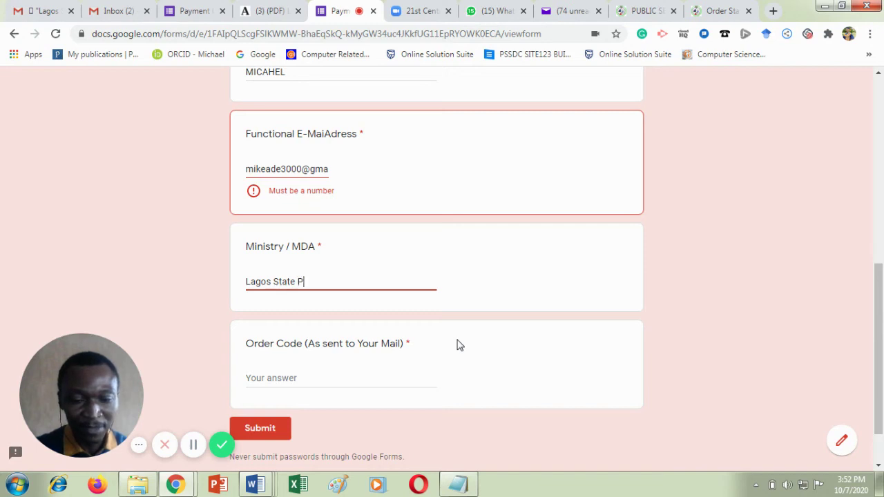
{"action": "left_click", "coordinate": [267, 377]}
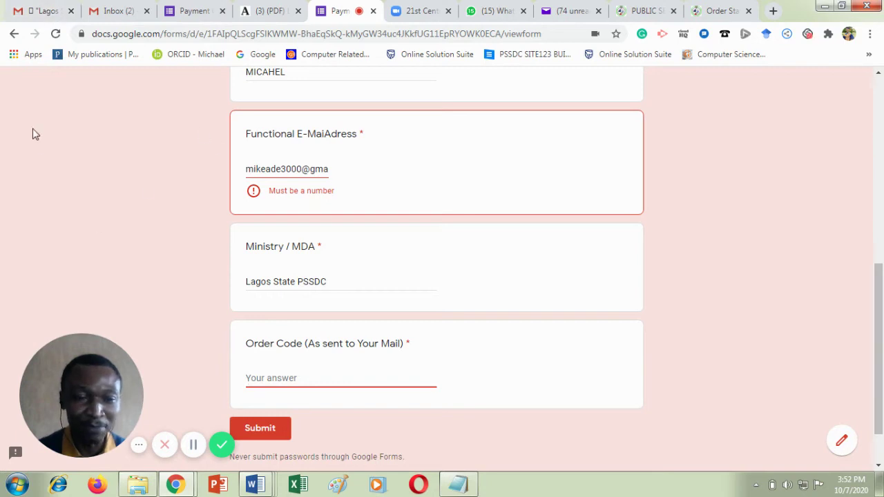
Return to the Gmail inbox and refresh it to show the new Order Confirmation email.
{"action": "left_click", "coordinate": [42, 9]}
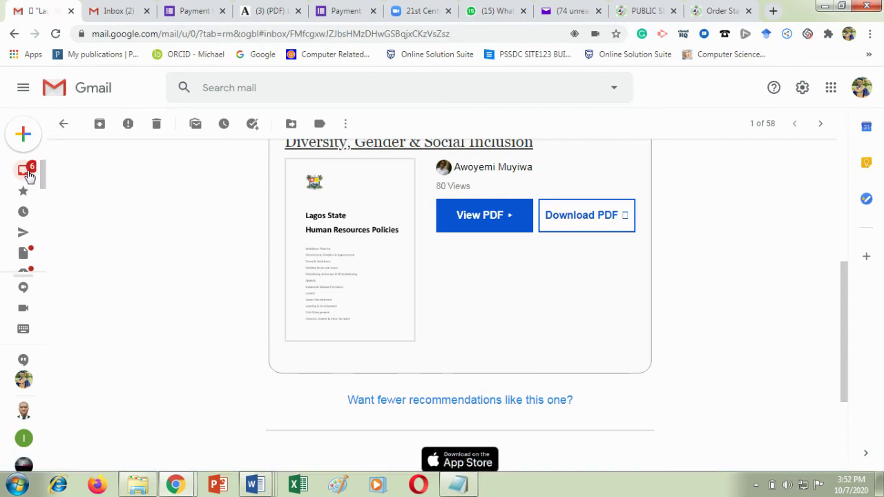
{"action": "mouse_move", "coordinate": [25, 173]}
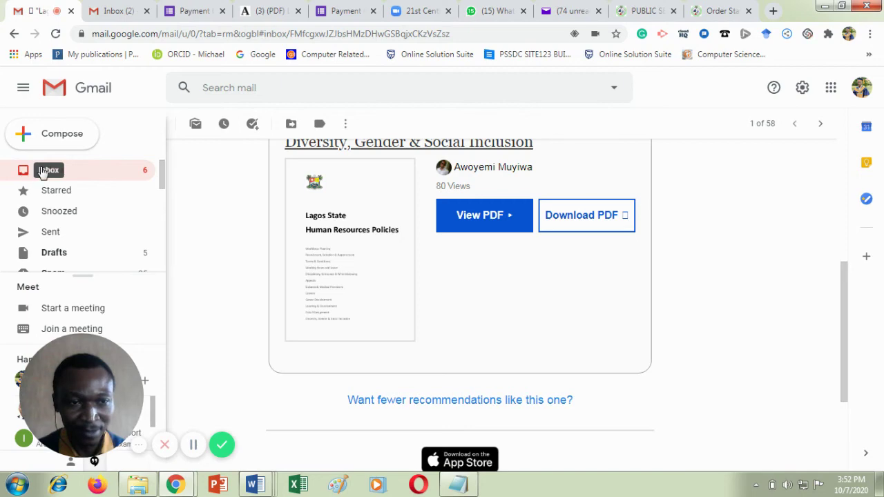
{"action": "left_click", "coordinate": [43, 173]}
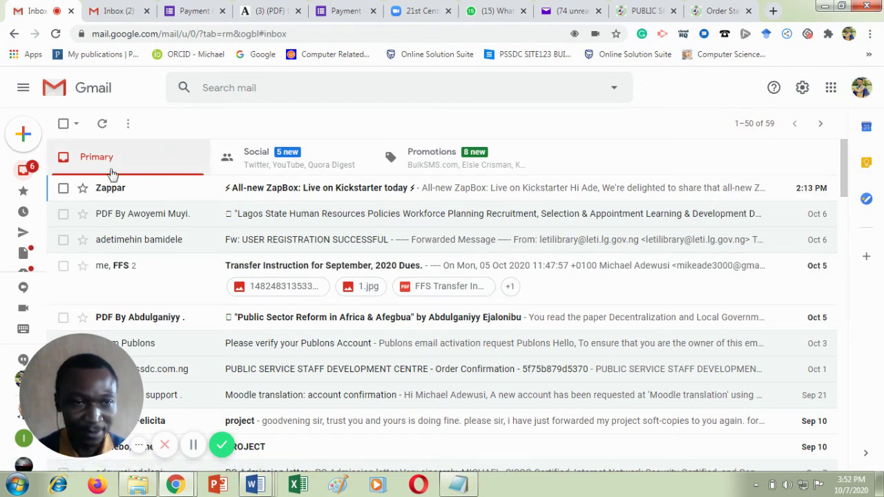
{"action": "left_click", "coordinate": [225, 169]}
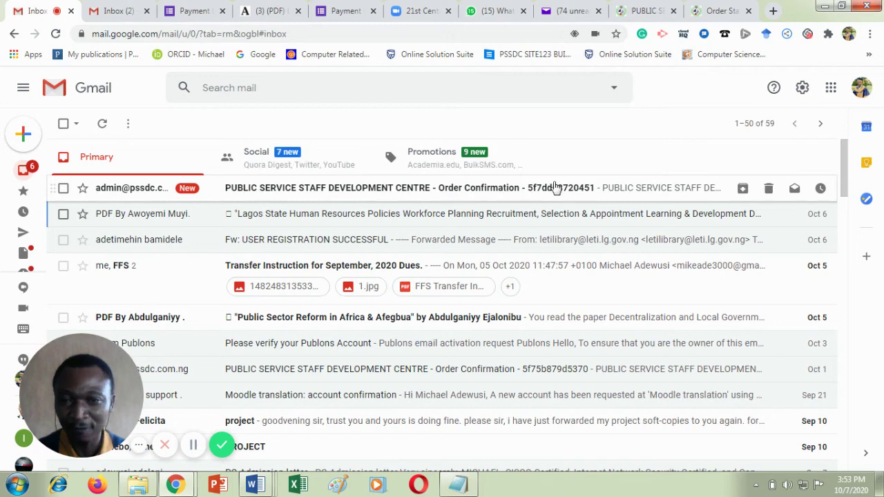
Open the PSSDC Order Confirmation email, copy its order code, and return to the PSSDC tab.
{"action": "left_click", "coordinate": [343, 191]}
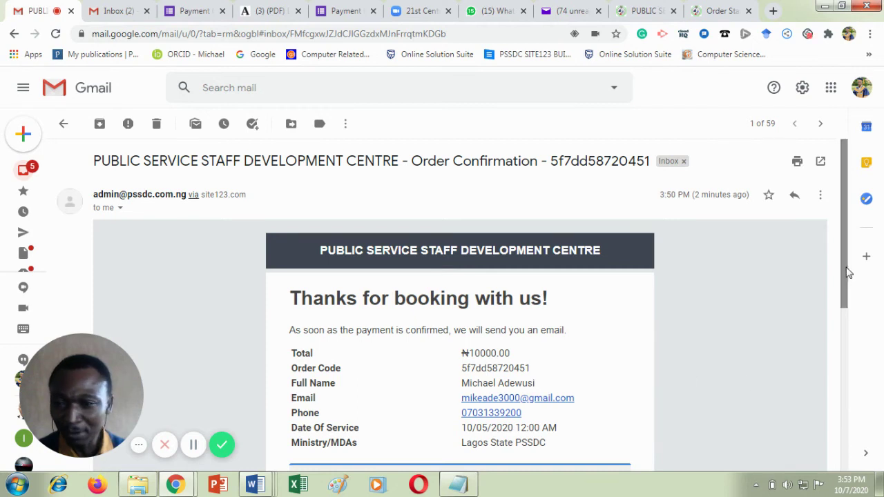
{"action": "left_click_drag", "start_coordinate": [843, 268], "coordinate": [854, 349]}
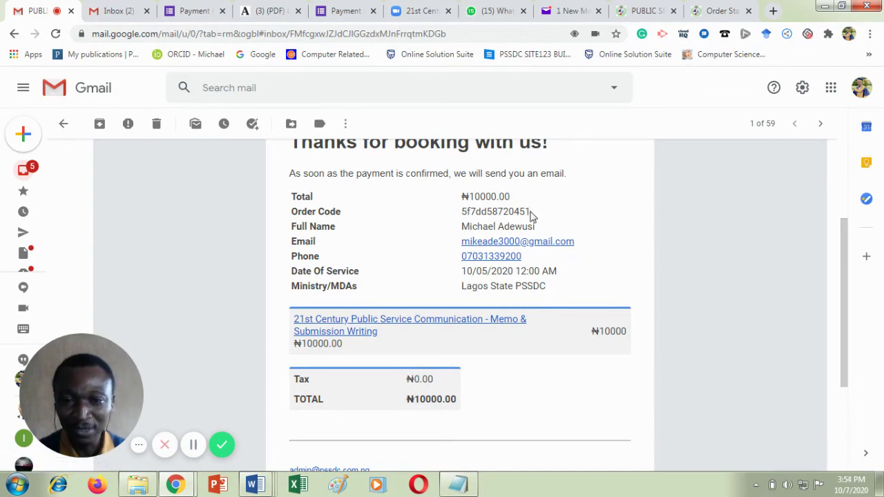
{"action": "left_click_drag", "start_coordinate": [532, 216], "coordinate": [469, 212]}
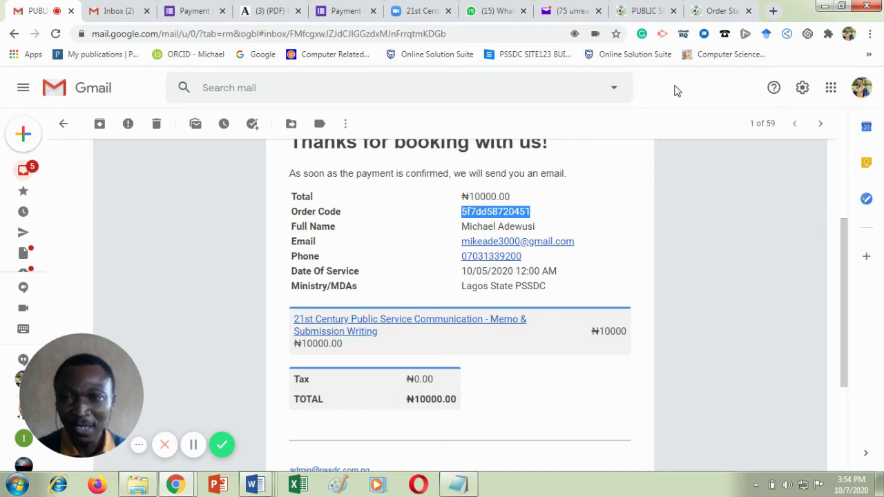
{"action": "left_click", "coordinate": [706, 9]}
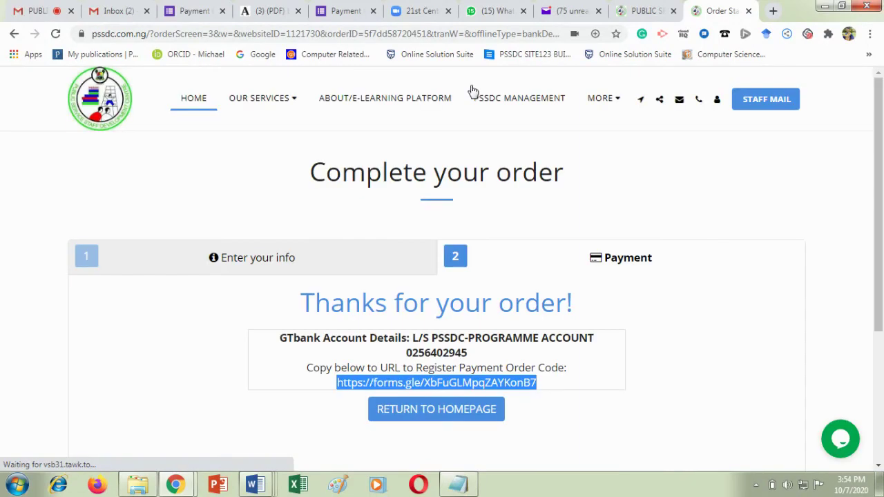
Paste the copied order code into the registration form's Order Code answer.
{"action": "left_click", "coordinate": [343, 13]}
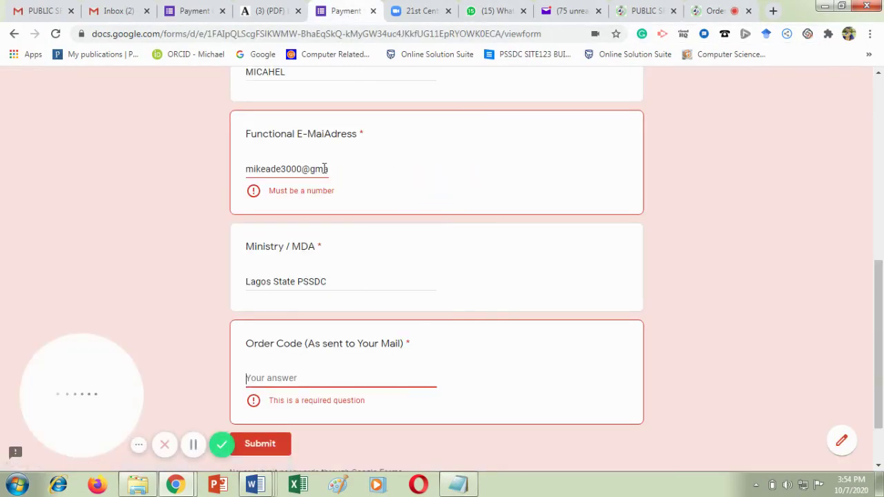
{"action": "left_click", "coordinate": [881, 122]}
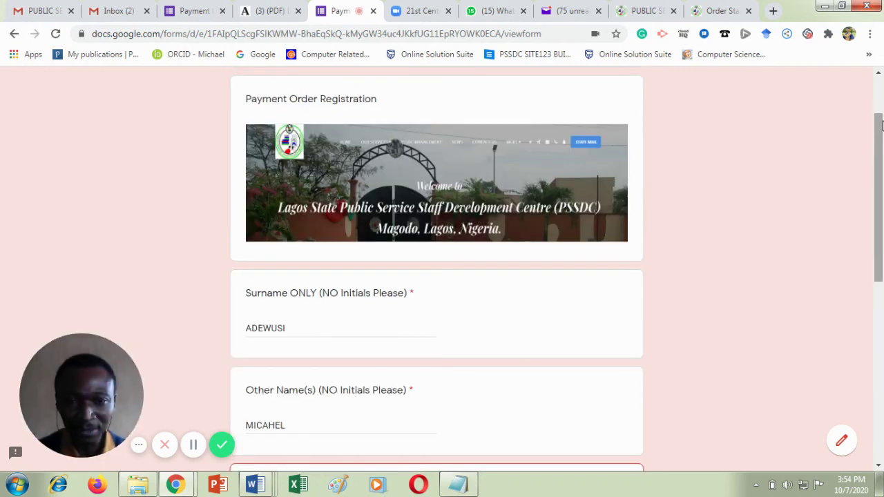
{"action": "left_click", "coordinate": [880, 97]}
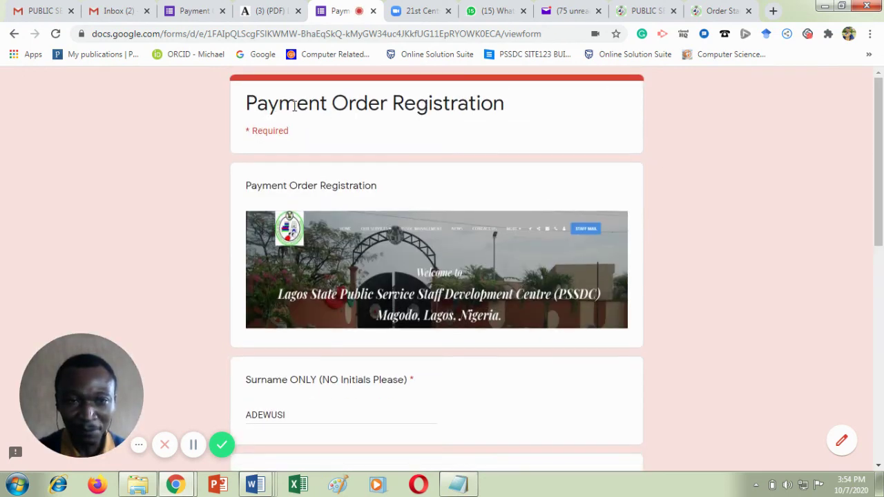
{"action": "left_click", "coordinate": [881, 392]}
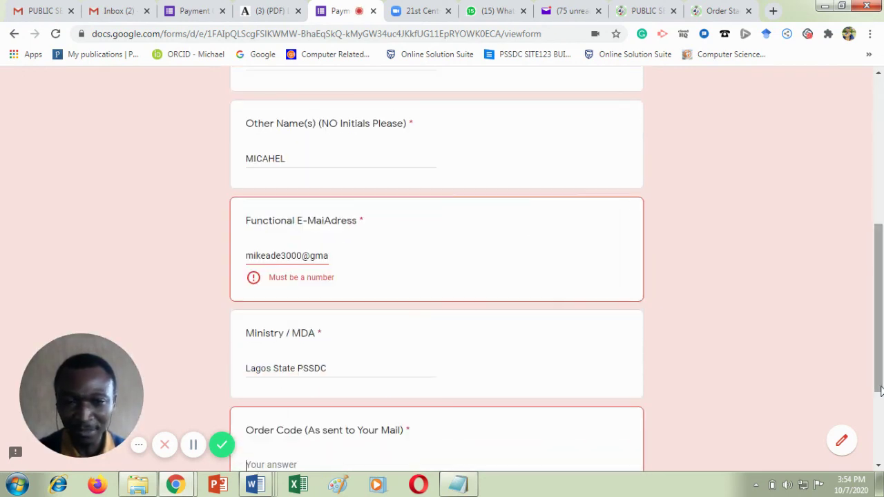
{"action": "scroll", "coordinate": [422, 343], "scroll_direction": "down", "scroll_amount": 3}
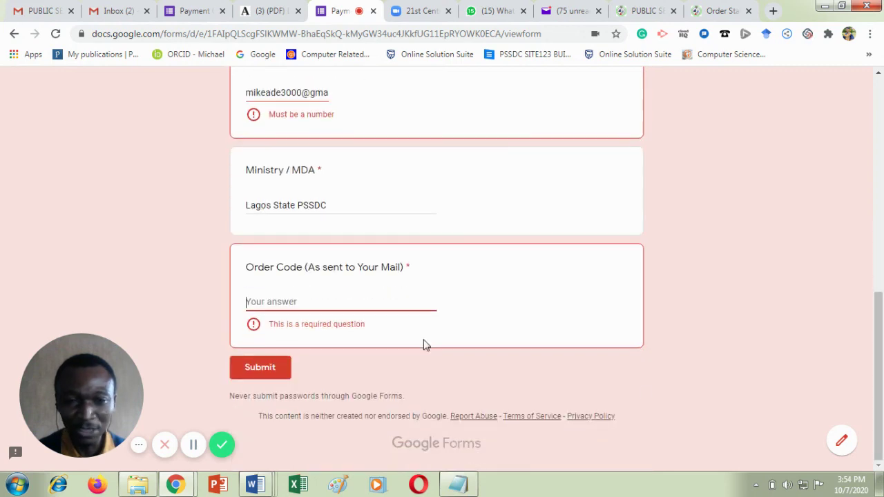
{"action": "left_click", "coordinate": [269, 302]}
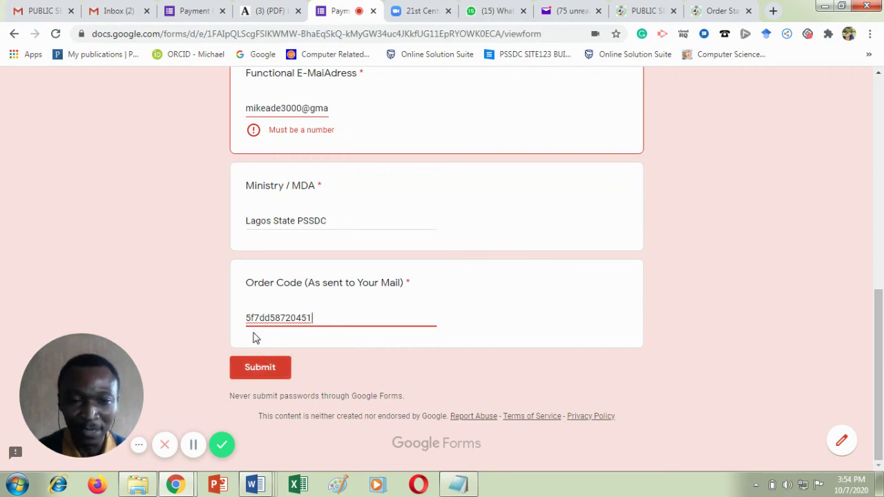
{"action": "left_click", "coordinate": [251, 370]}
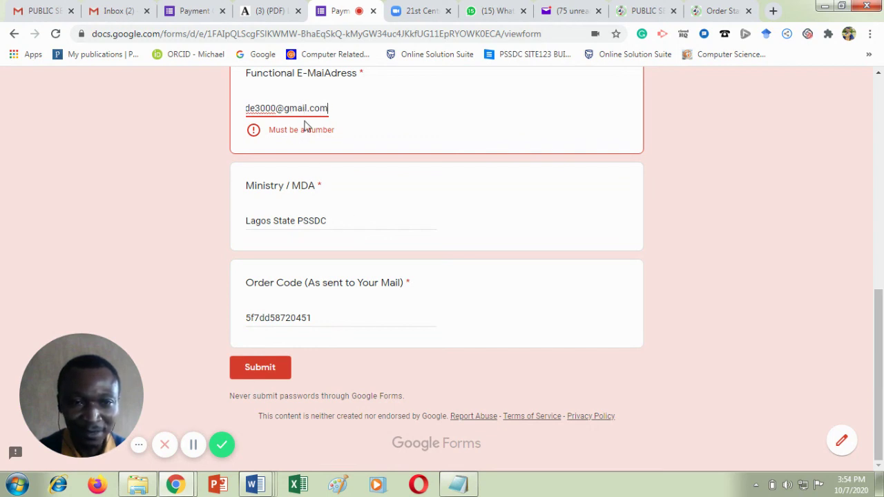
{"action": "left_click", "coordinate": [879, 73]}
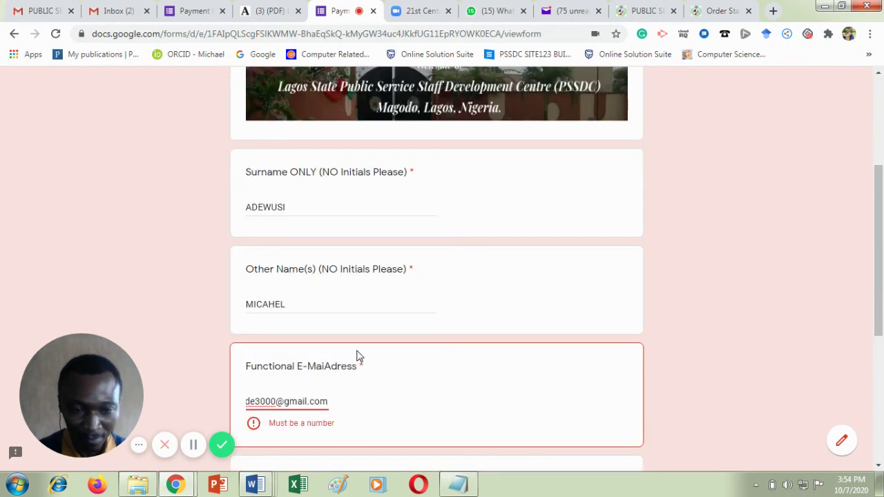
{"action": "left_click", "coordinate": [253, 424]}
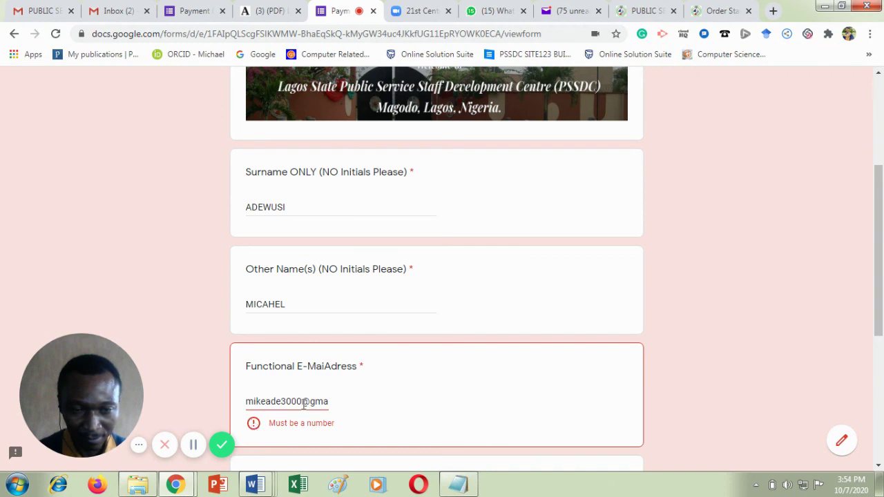
{"action": "left_click", "coordinate": [327, 401]}
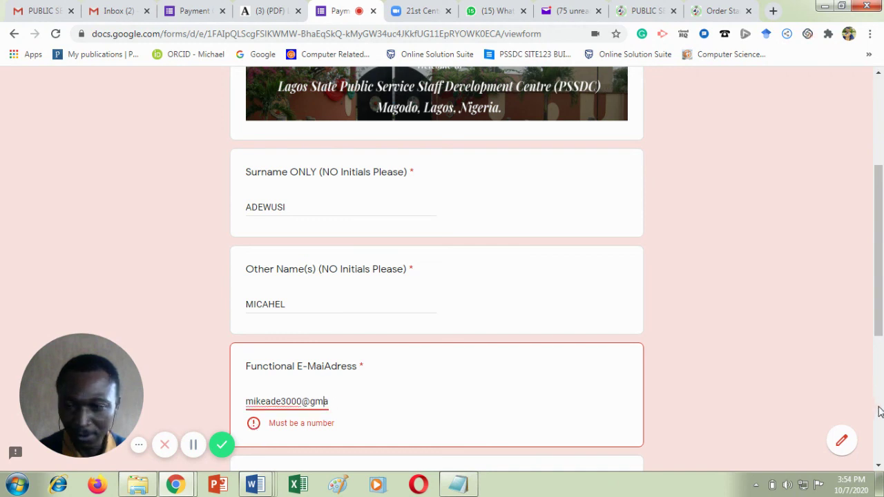
{"action": "left_click", "coordinate": [879, 406]}
{"action": "left_click", "coordinate": [255, 372]}
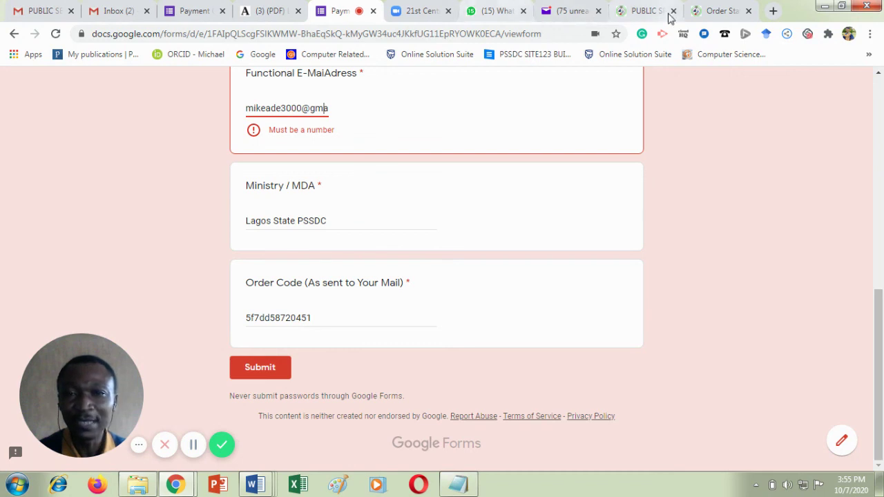
Bring back the Gmail tab showing the PSSDC Order Confirmation email with its order code.
{"action": "left_click", "coordinate": [107, 10]}
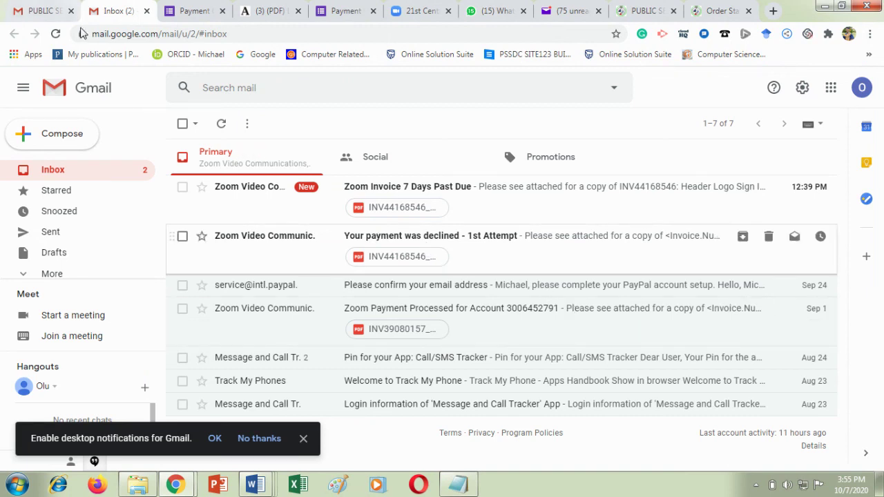
{"action": "left_click", "coordinate": [38, 10]}
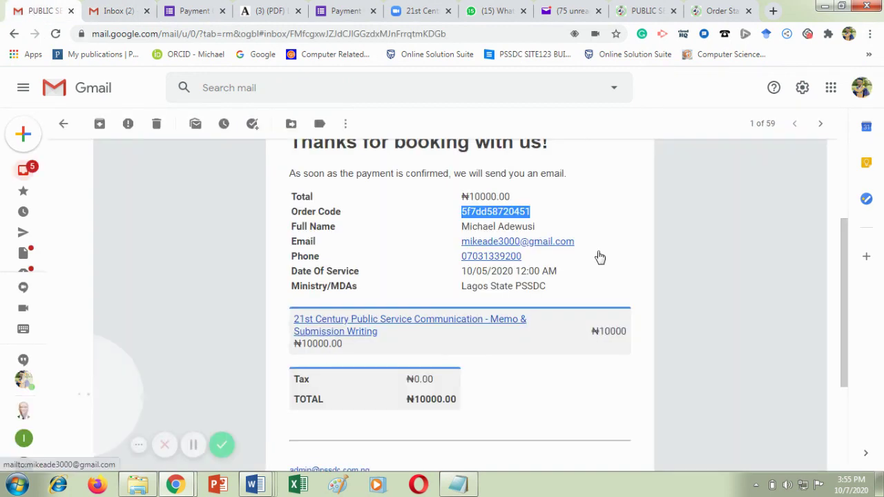